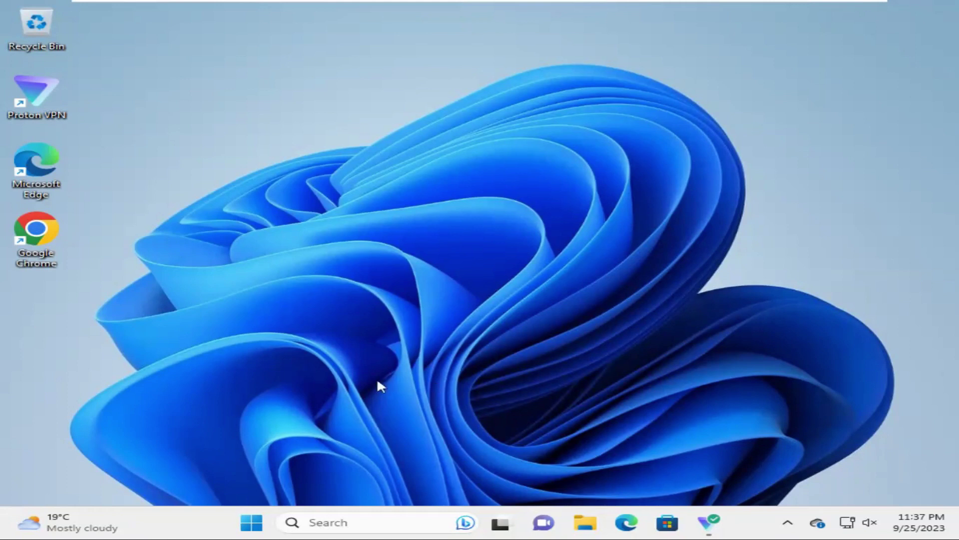
# Launch Settings from the Start menu and go to the Time & language page.
pyautogui.click(251, 523)
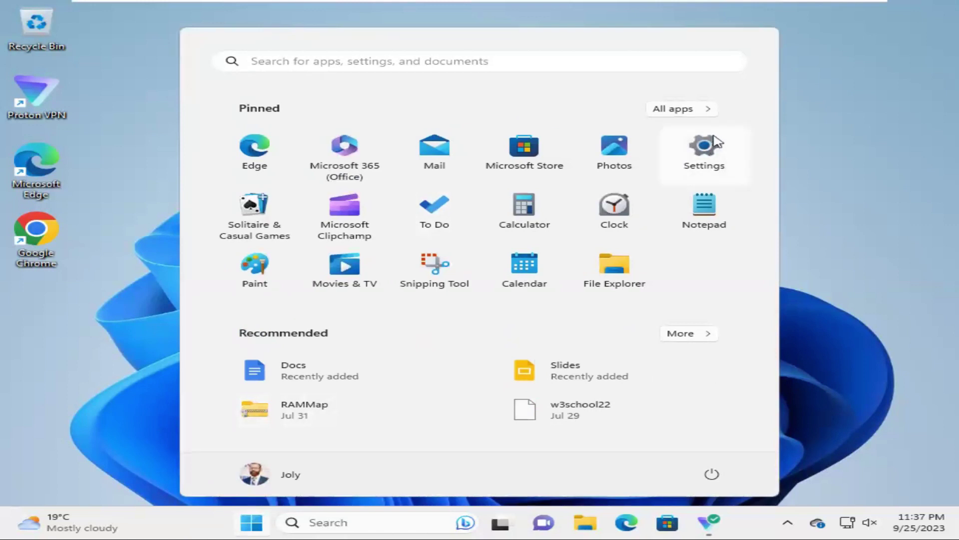
pyautogui.click(711, 159)
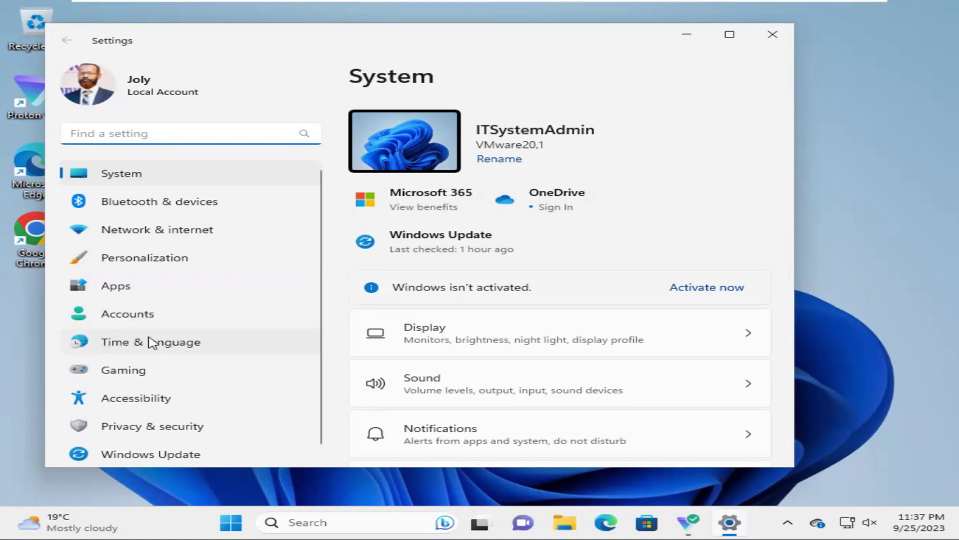
pyautogui.click(179, 342)
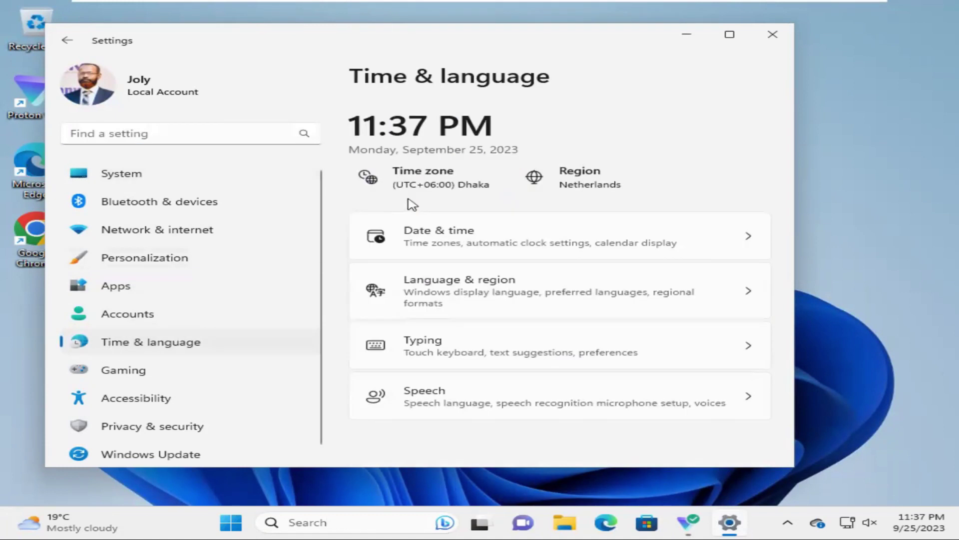
# Open the Date & time page, currently set to (UTC+06:00) Dhaka.
pyautogui.click(427, 178)
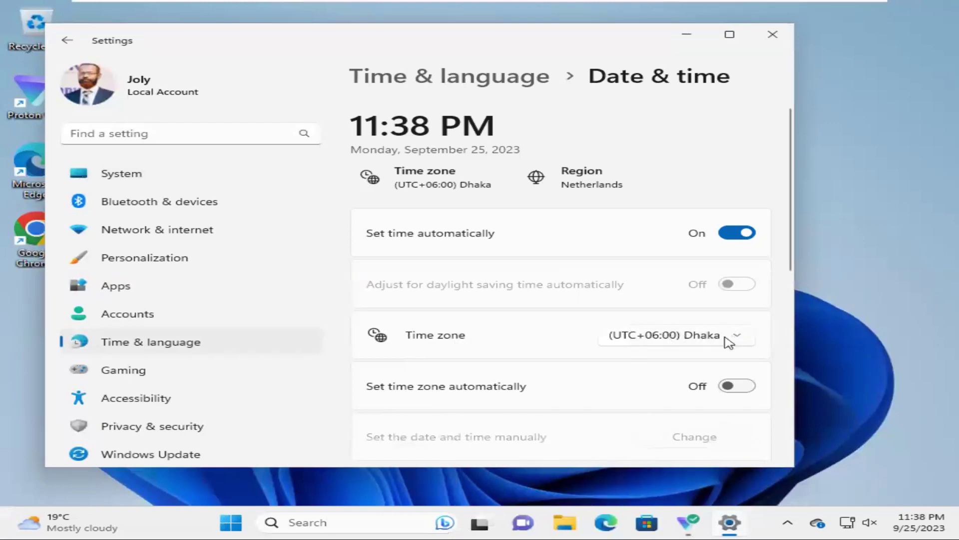
# Choose (UTC+12:00) Auckland, Wellington from the Time zone dropdown.
pyautogui.click(706, 334)
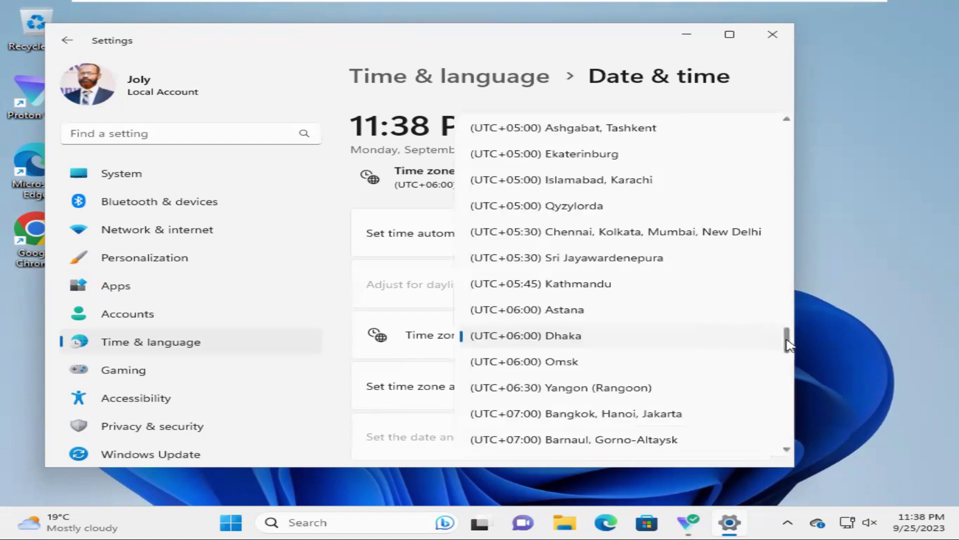
pyautogui.scroll(1, 787, 337)
pyautogui.moveTo(787, 337)
pyautogui.mouseDown()
pyautogui.moveTo(786, 321)
pyautogui.moveTo(787, 431)
pyautogui.mouseUp()
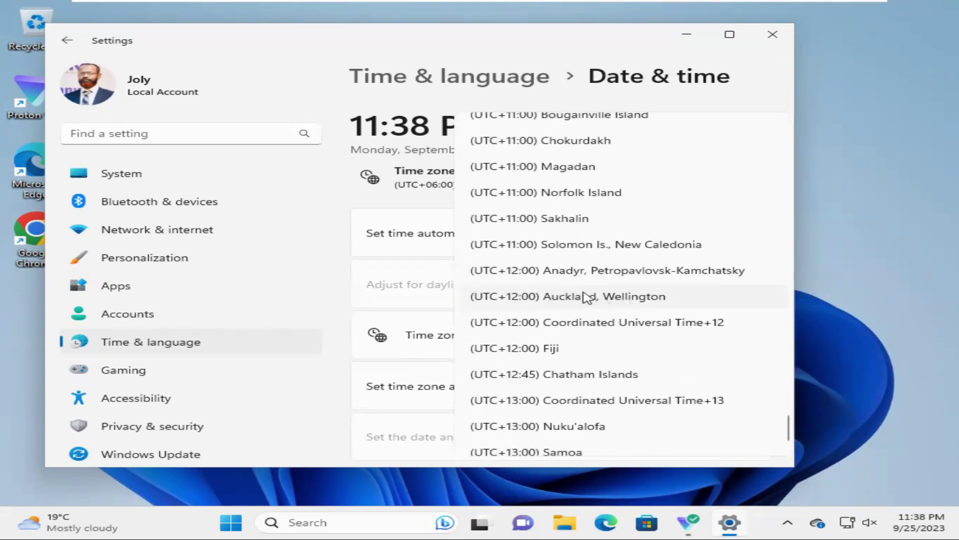
pyautogui.click(611, 297)
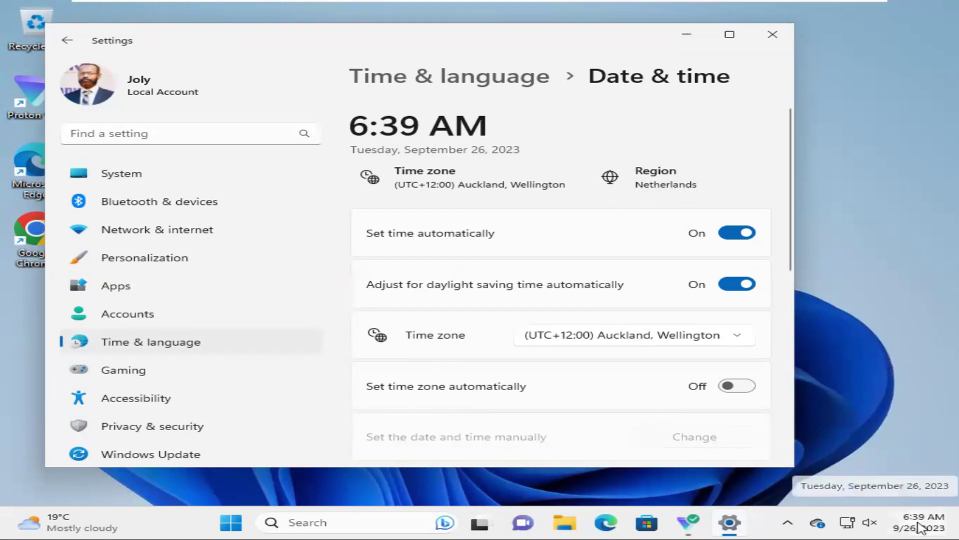
pyautogui.moveTo(920, 523)
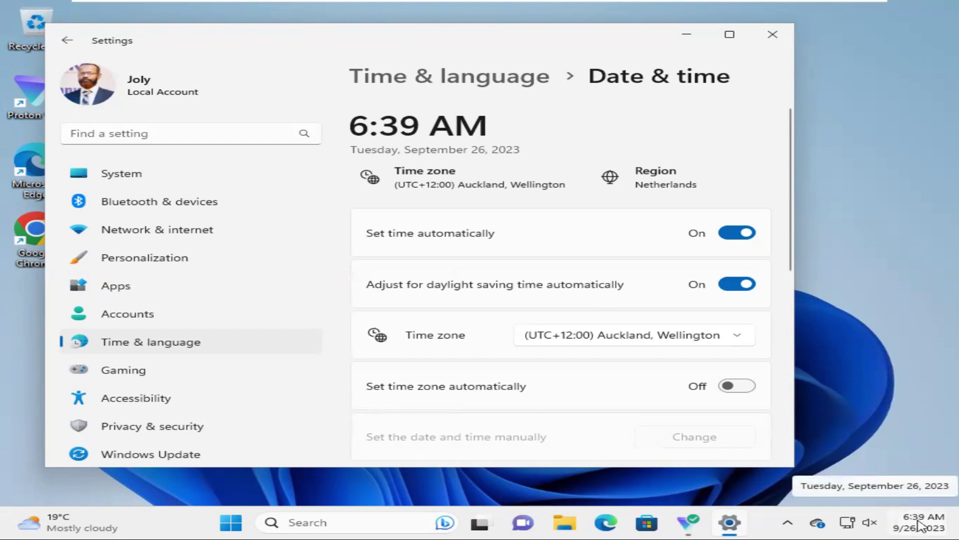
# Dismiss the clock tooltip once the page shows 6:39 AM, September 26, 2023.
pyautogui.click(878, 353)
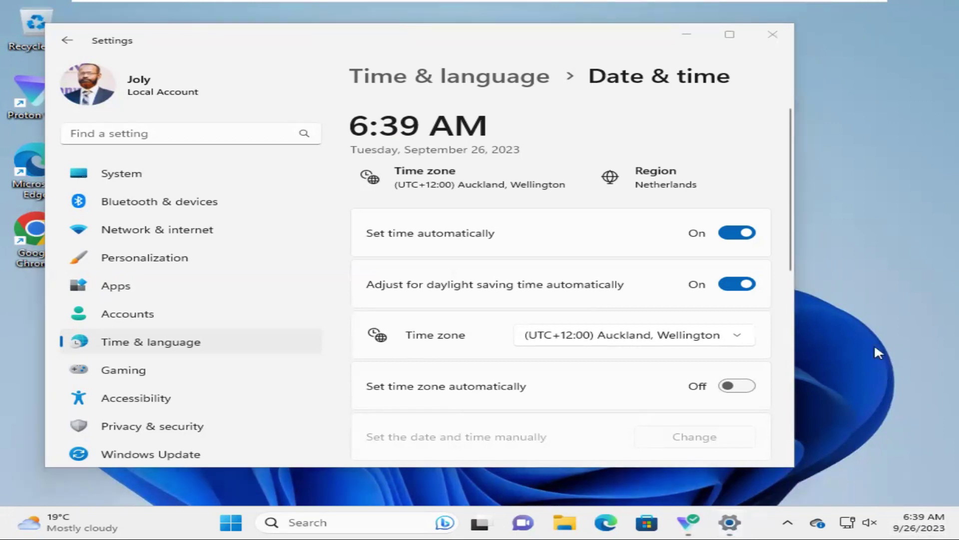